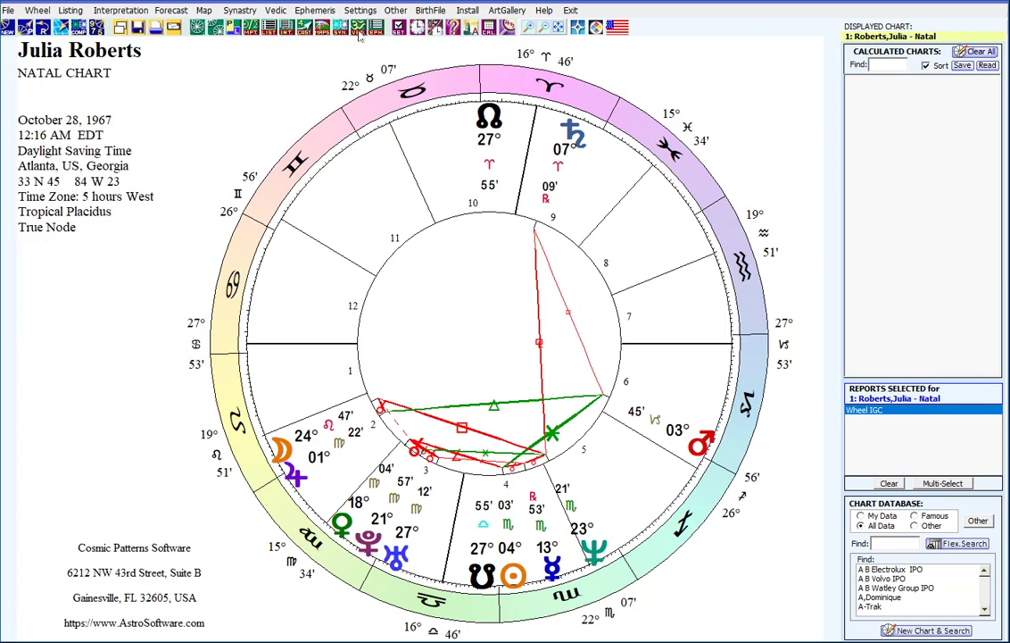
# - Open the Vedic Chakras, Vargas, Tables workshop for the displayed natal chart and shift its window slightly
pyautogui.click(359, 34)
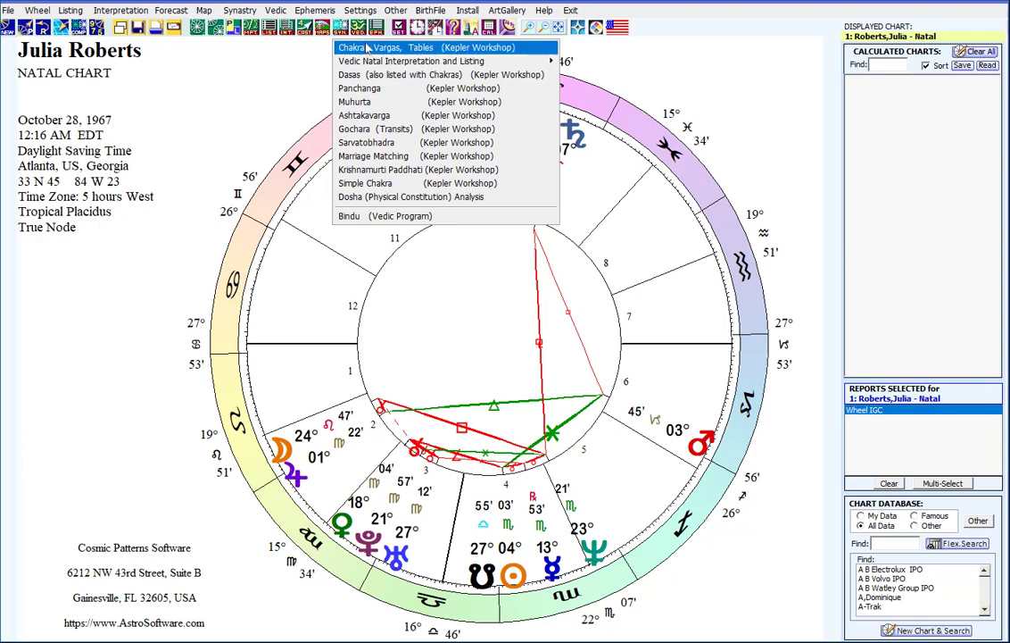
pyautogui.moveTo(388, 64)
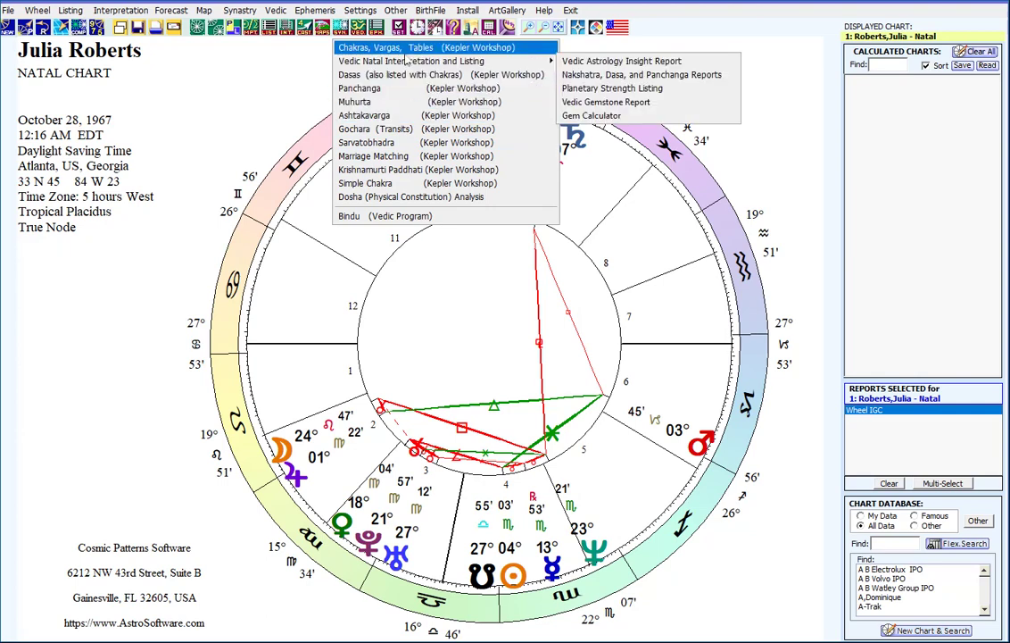
pyautogui.click(356, 50)
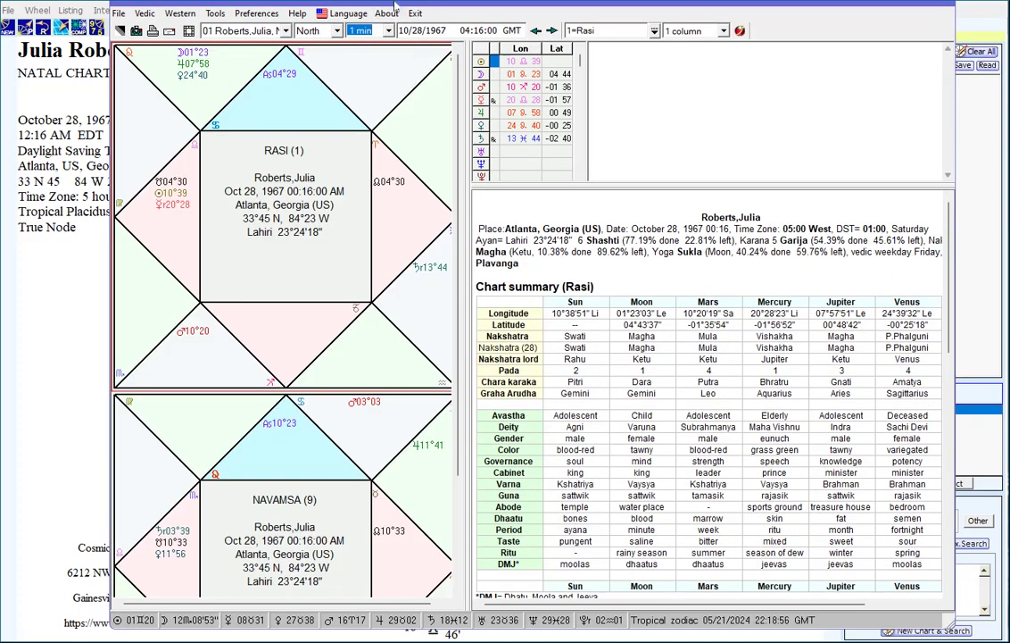
pyautogui.moveTo(397, 5); pyautogui.dragTo(386, 6)
pyautogui.moveTo(365, 188)
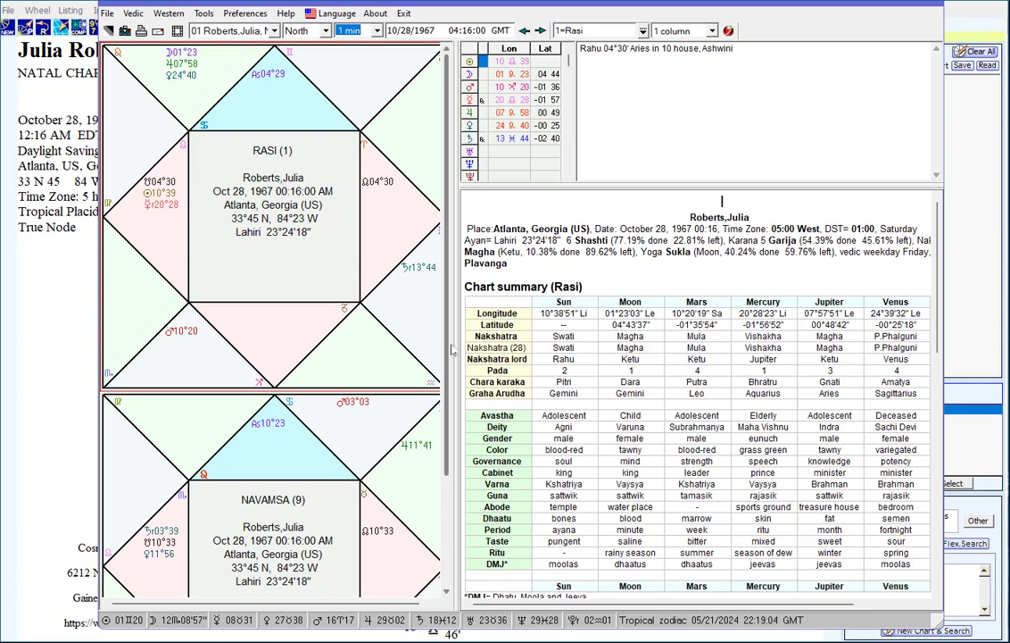
# - Look through the Rasi and Navamsa charts and list the divisional charts available for display
pyautogui.scroll(-3, 451, 350)
pyautogui.scroll(3, 444, 328)
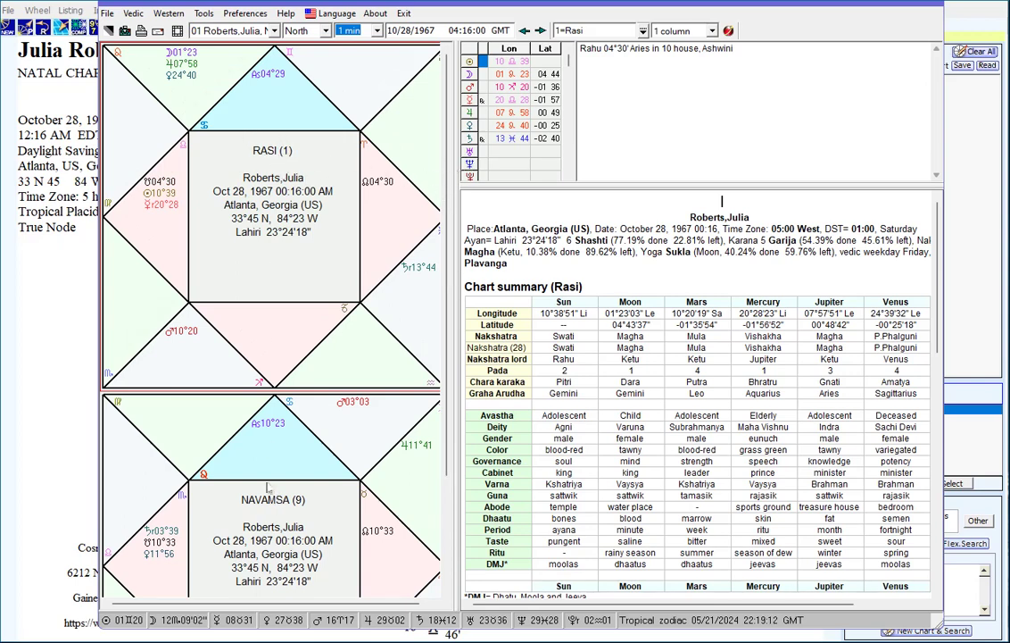
pyautogui.moveTo(445, 319); pyautogui.dragTo(443, 345)
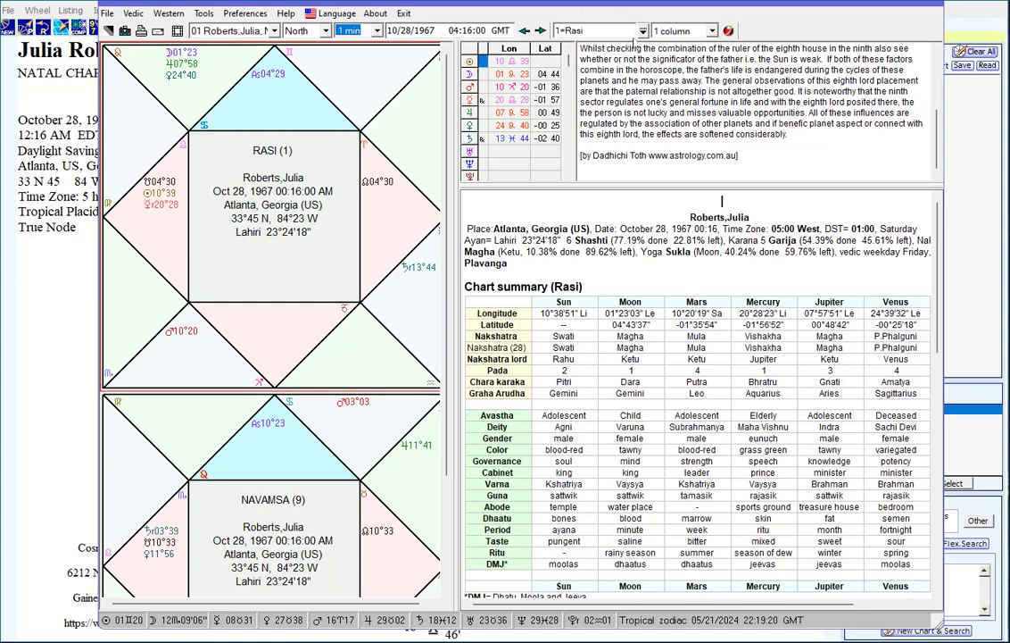
pyautogui.click(642, 31)
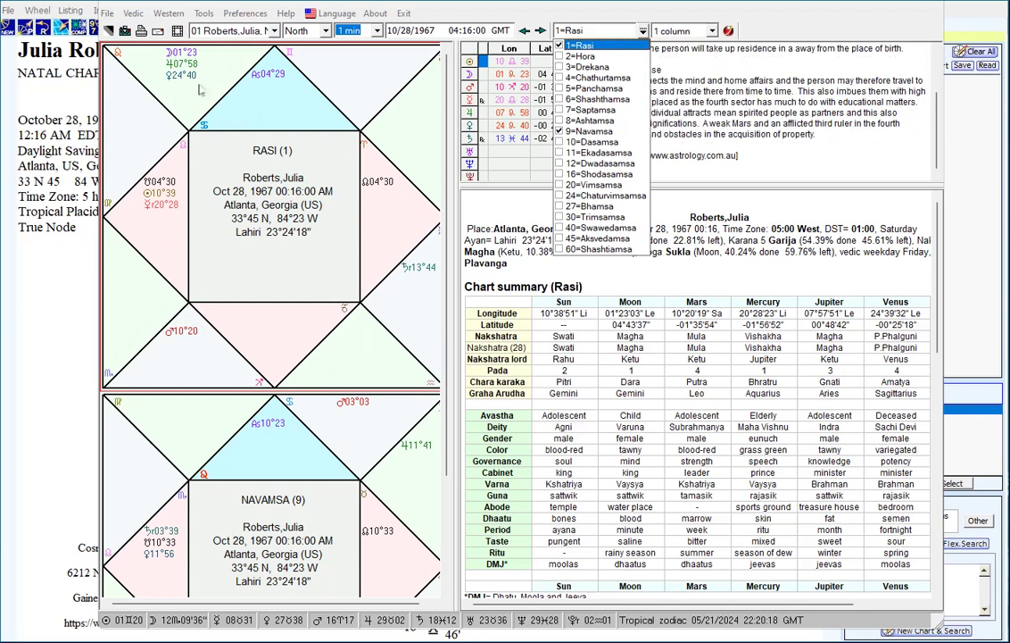
# - Preview the divisional charts in the South, Wheel and Diamond chart styles
pyautogui.click(327, 31)
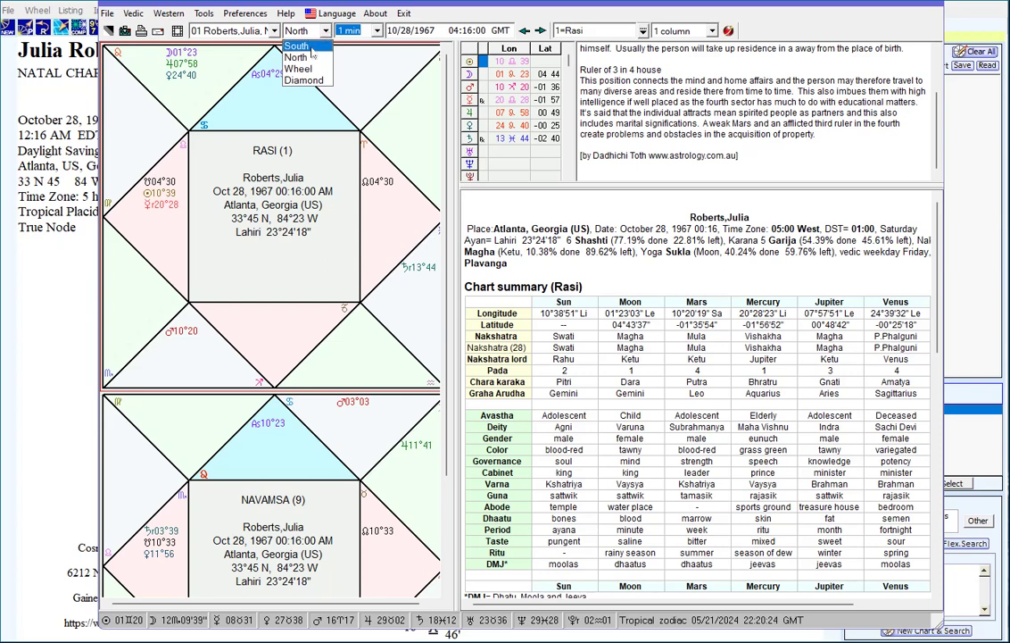
pyautogui.click(312, 49)
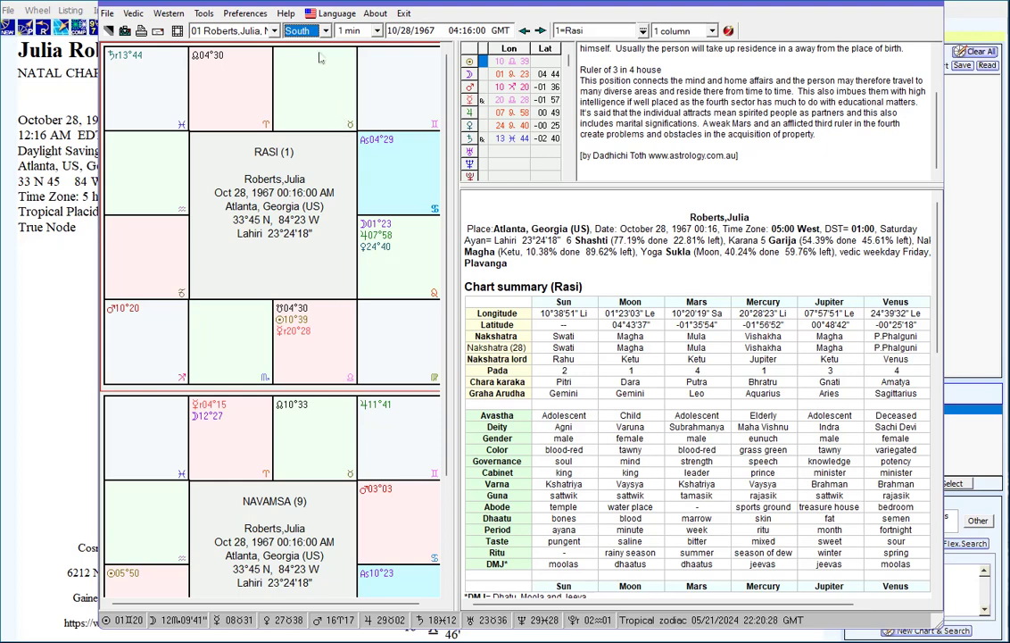
pyautogui.click(287, 31)
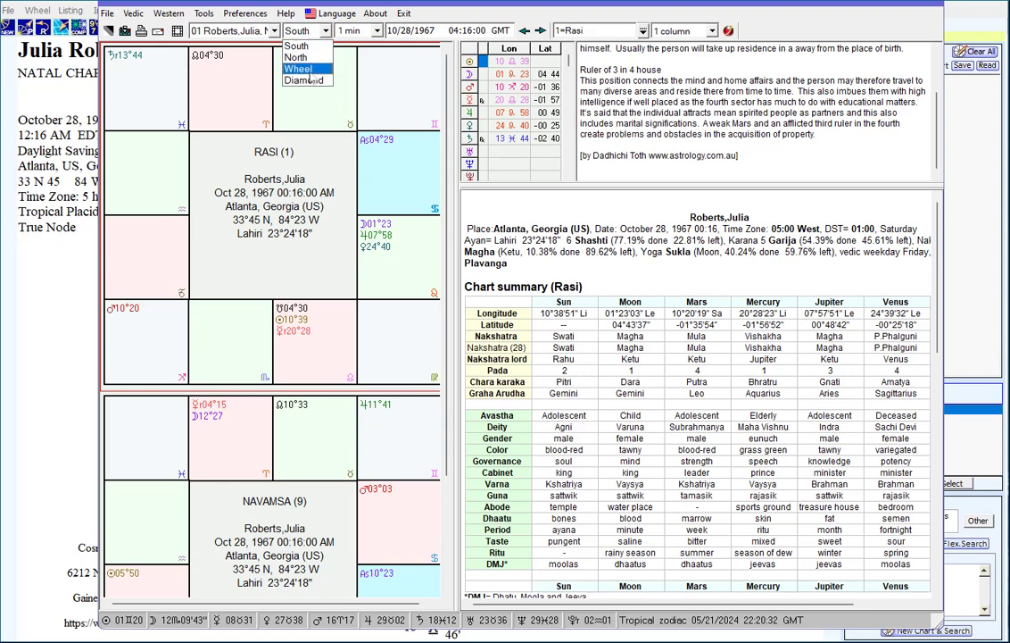
pyautogui.click(309, 71)
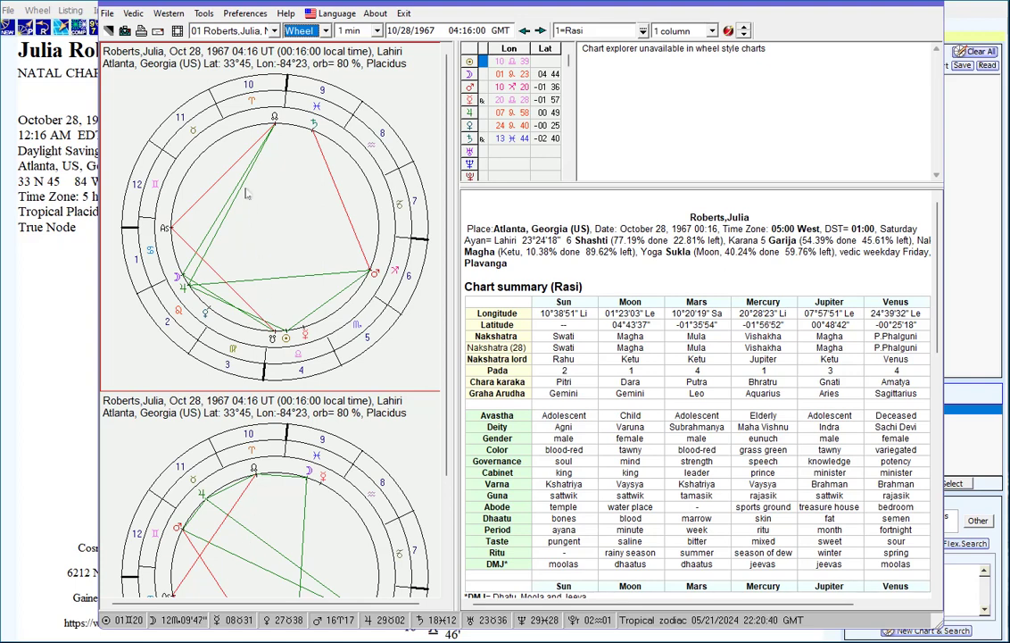
pyautogui.click(289, 31)
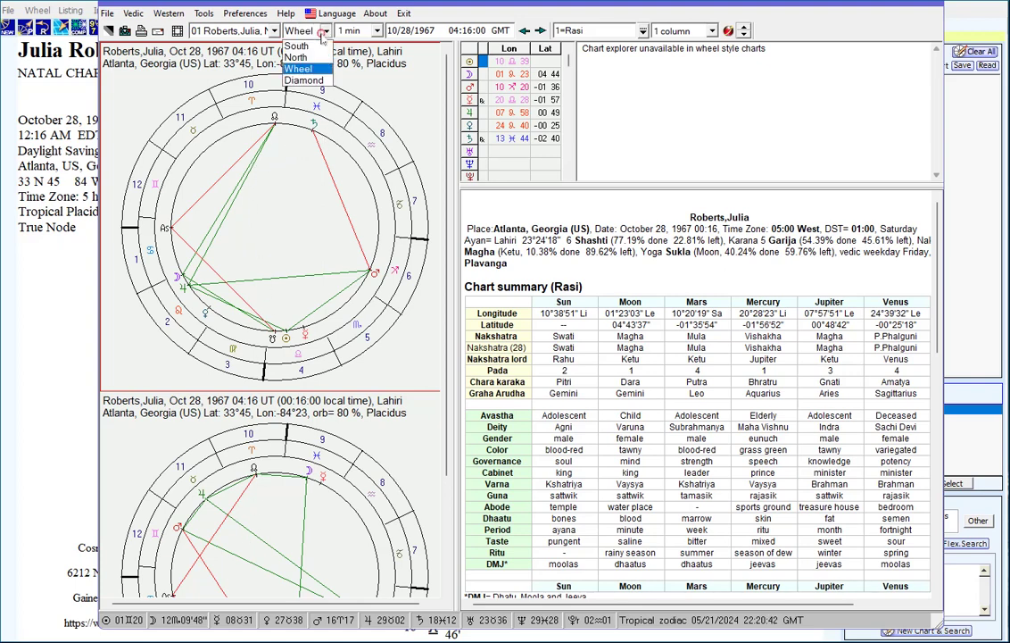
pyautogui.click(312, 81)
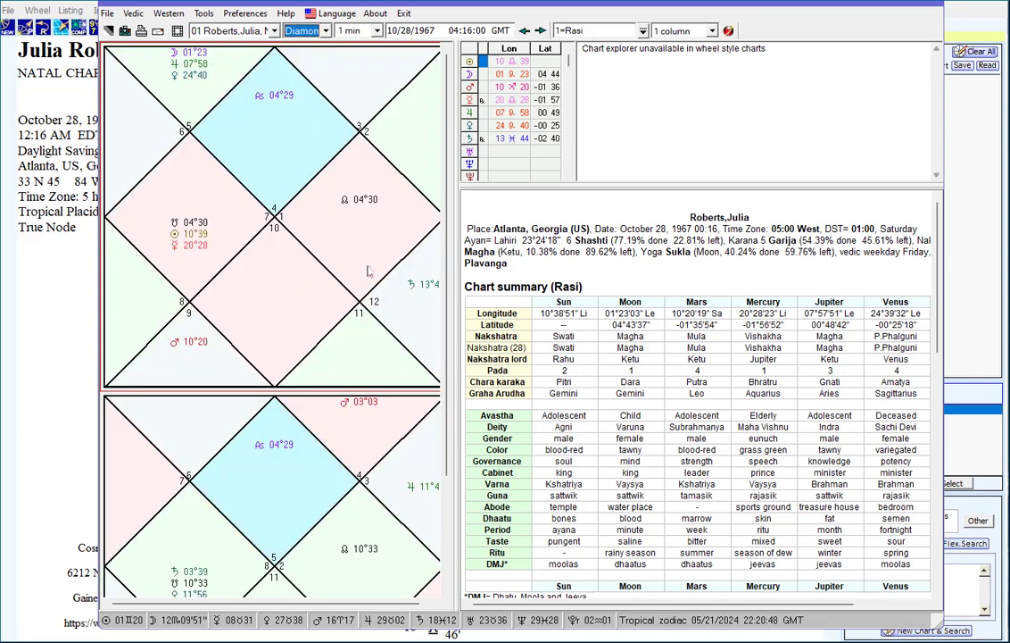
pyautogui.moveTo(342, 271)
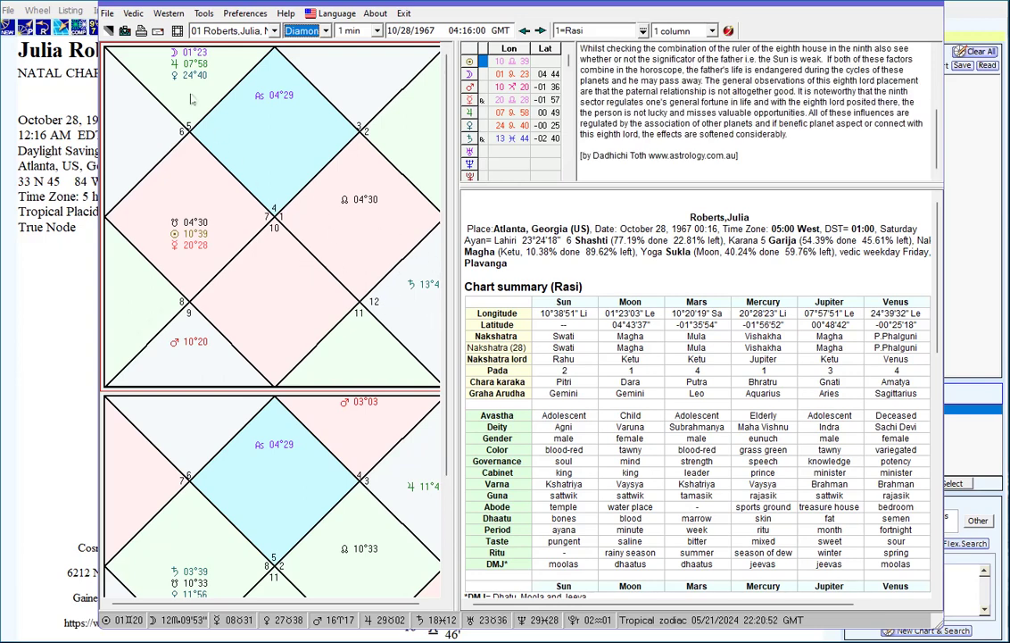
pyautogui.moveTo(171, 88)
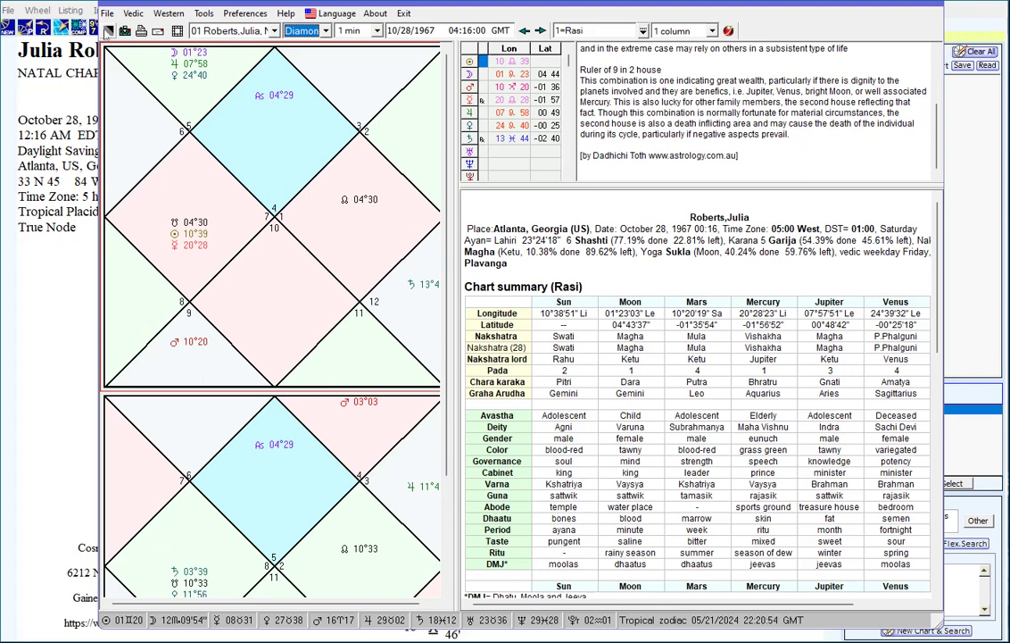
# - Preview the charts in the Dark and Medium color schemes
pyautogui.click(108, 32)
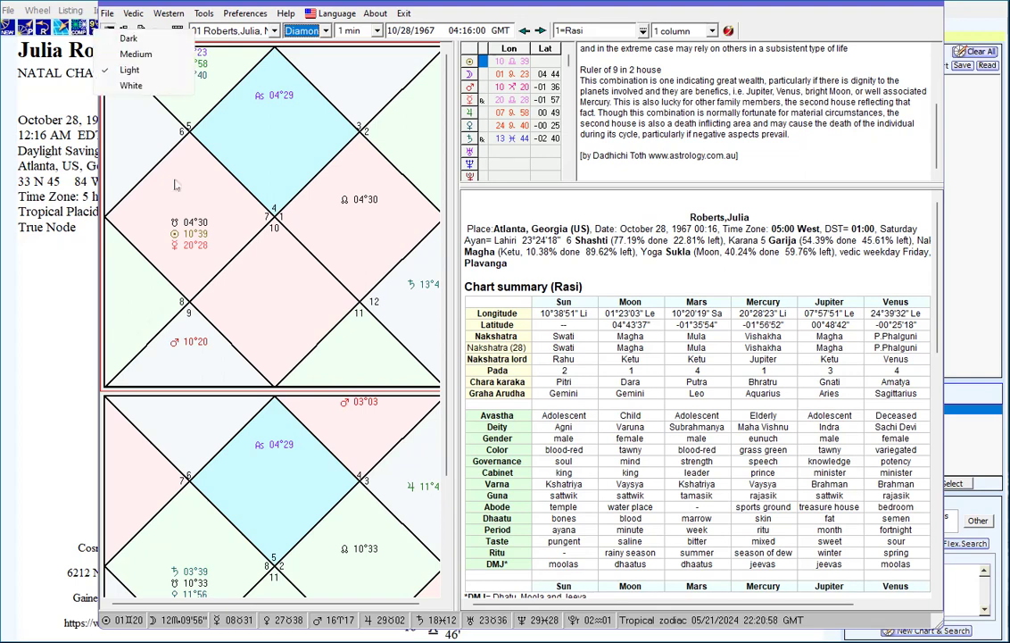
pyautogui.click(108, 32)
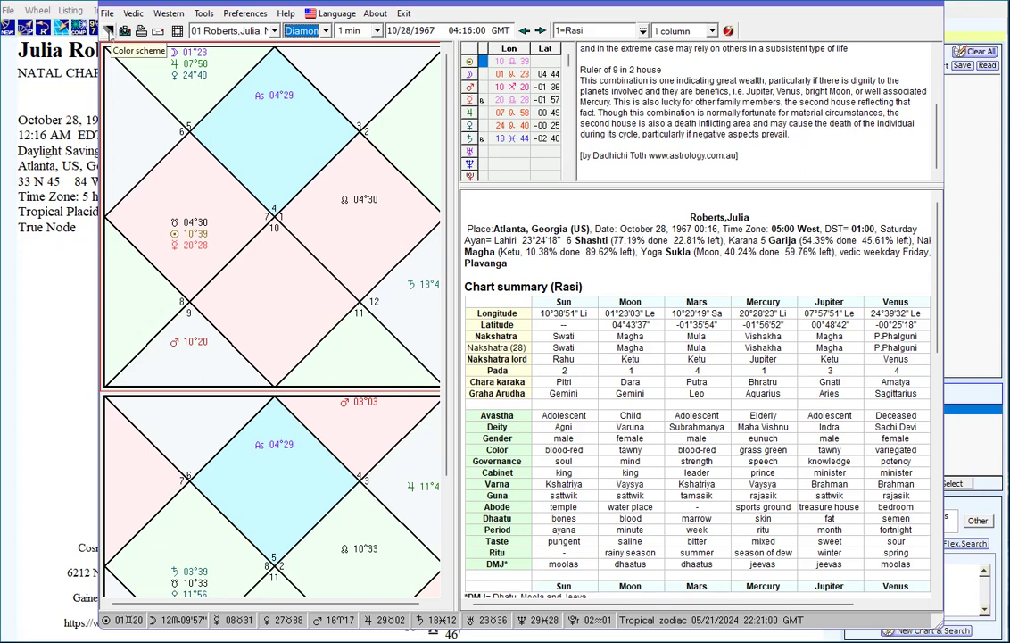
pyautogui.click(108, 31)
pyautogui.click(122, 41)
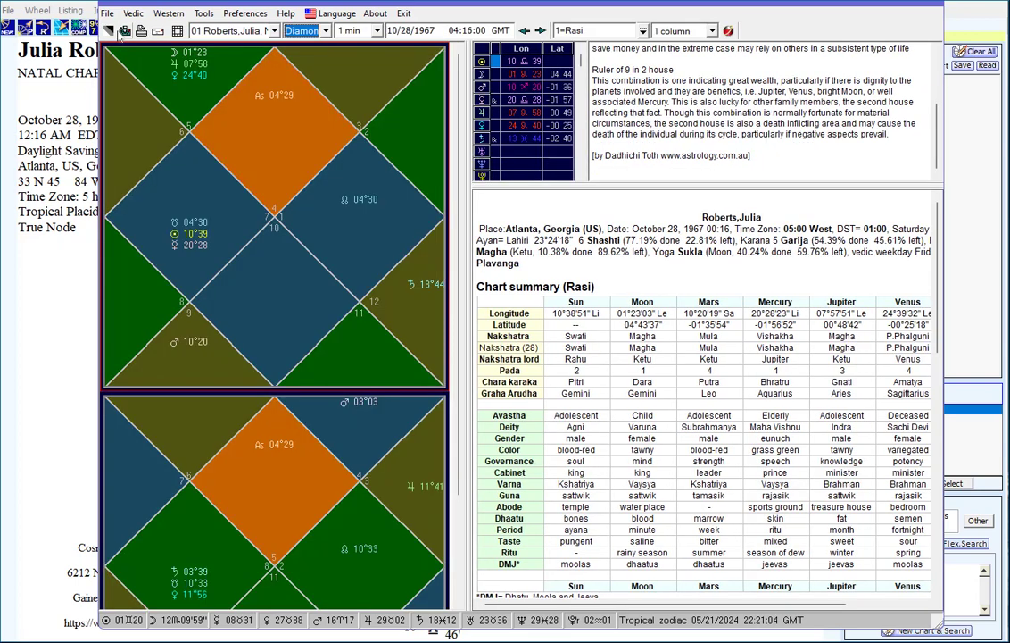
pyautogui.click(108, 32)
pyautogui.click(130, 57)
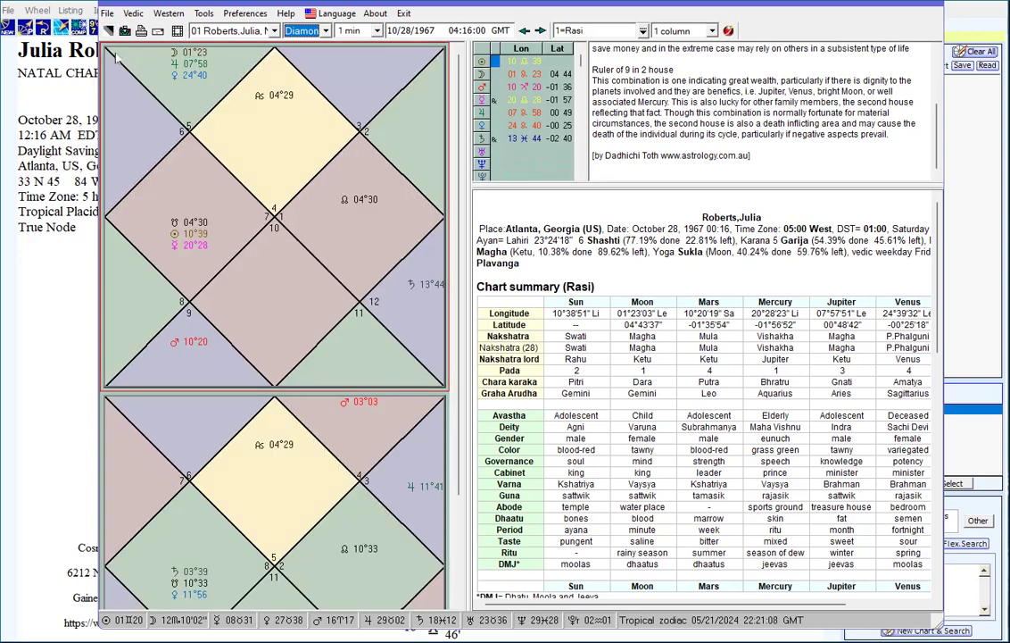
# - Preview the charts in the Light and White color schemes
pyautogui.click(108, 31)
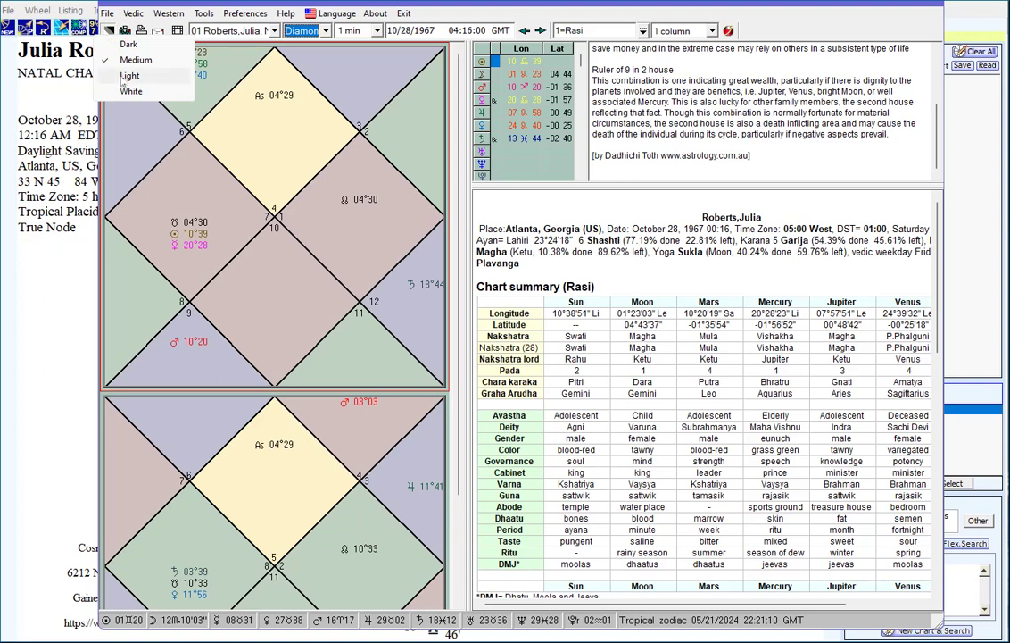
pyautogui.click(127, 76)
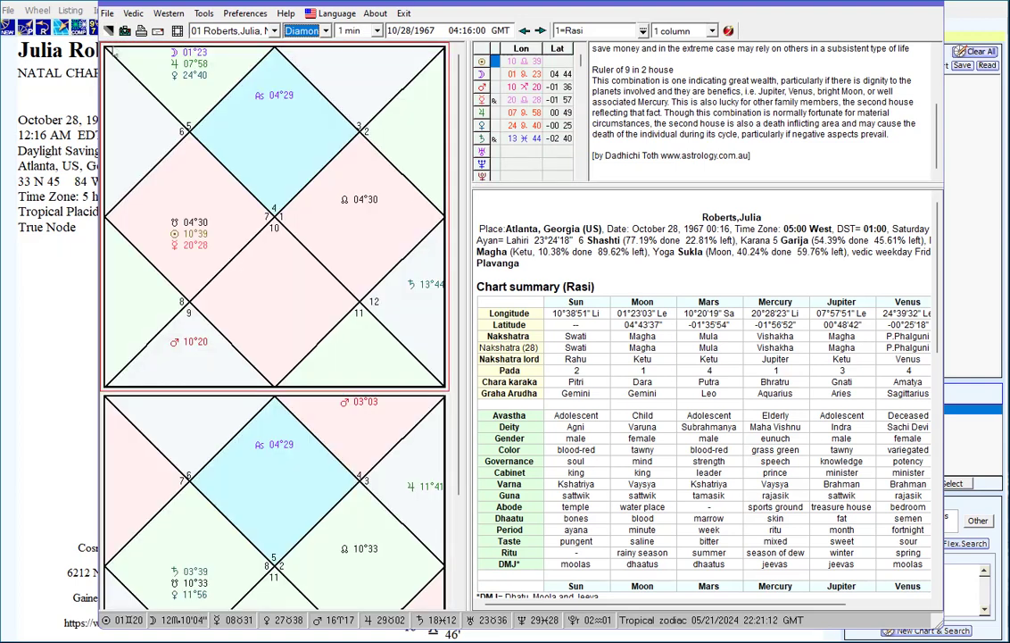
pyautogui.click(108, 31)
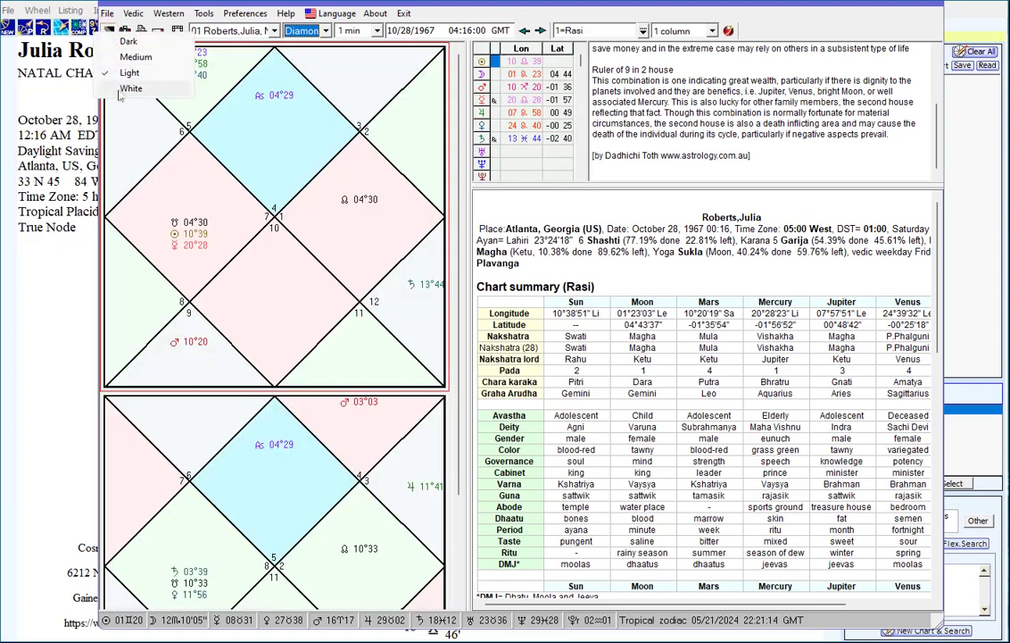
pyautogui.click(126, 88)
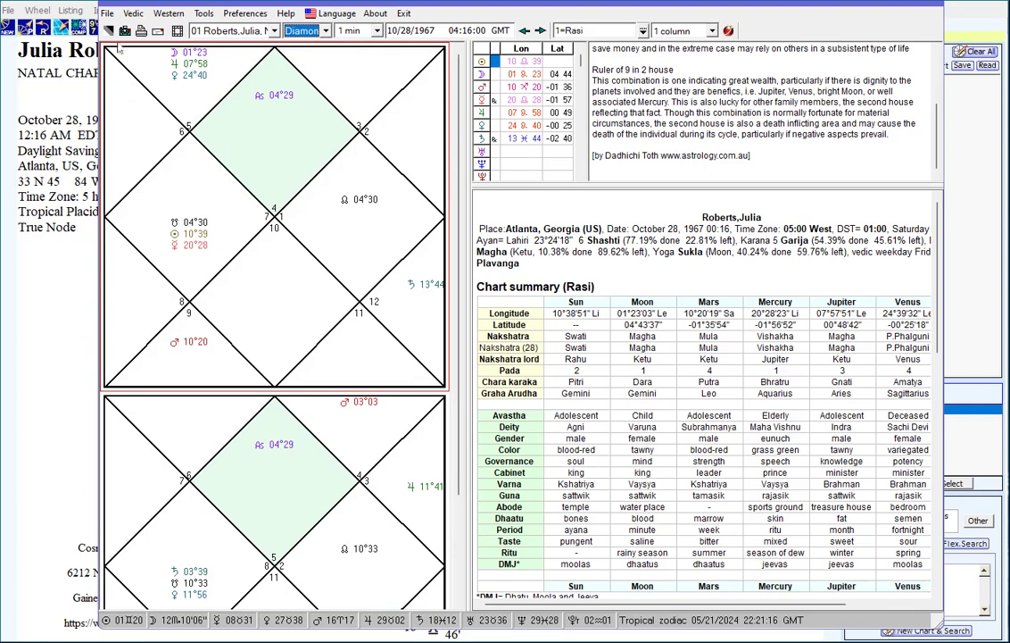
# - Set the color scheme to Light and the chart style to North
pyautogui.click(108, 31)
pyautogui.click(114, 75)
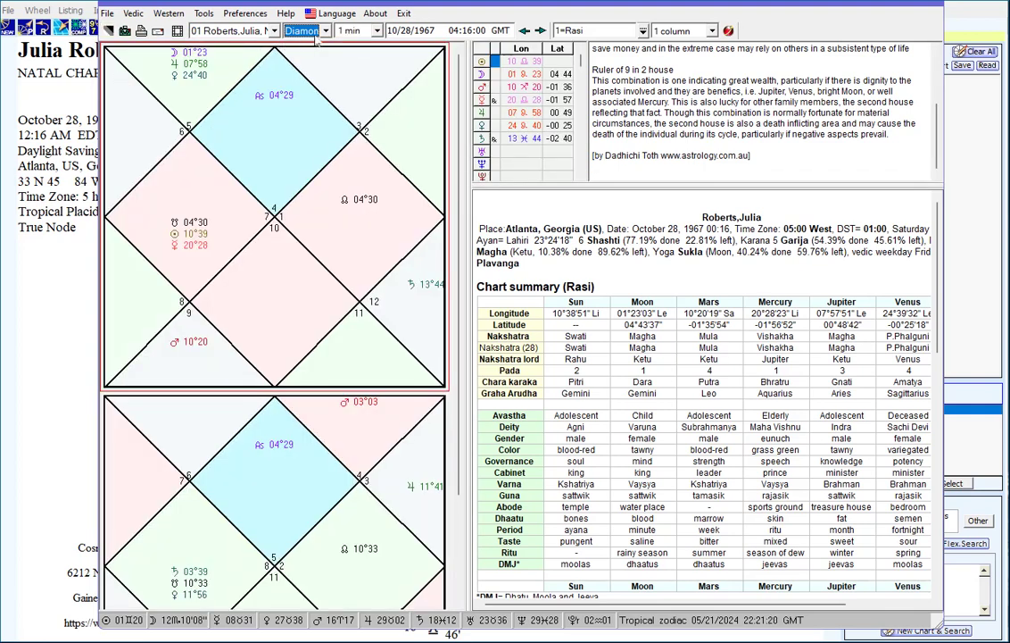
pyautogui.click(287, 31)
pyautogui.click(308, 58)
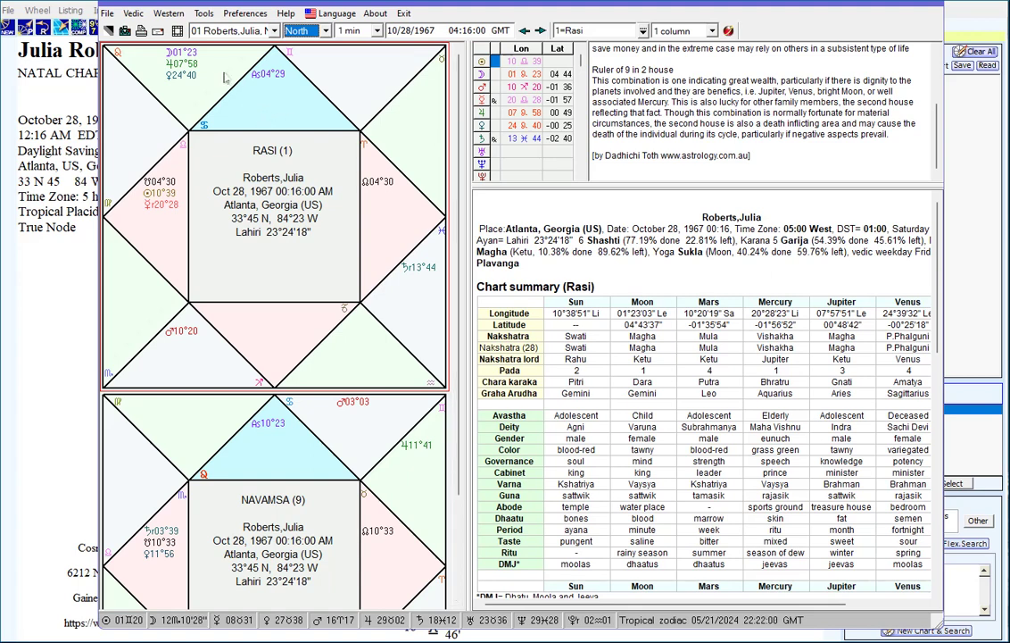
# - Read the interpretations for Venus and the Moon in the second house of the Rasi chart
pyautogui.moveTo(172, 56)
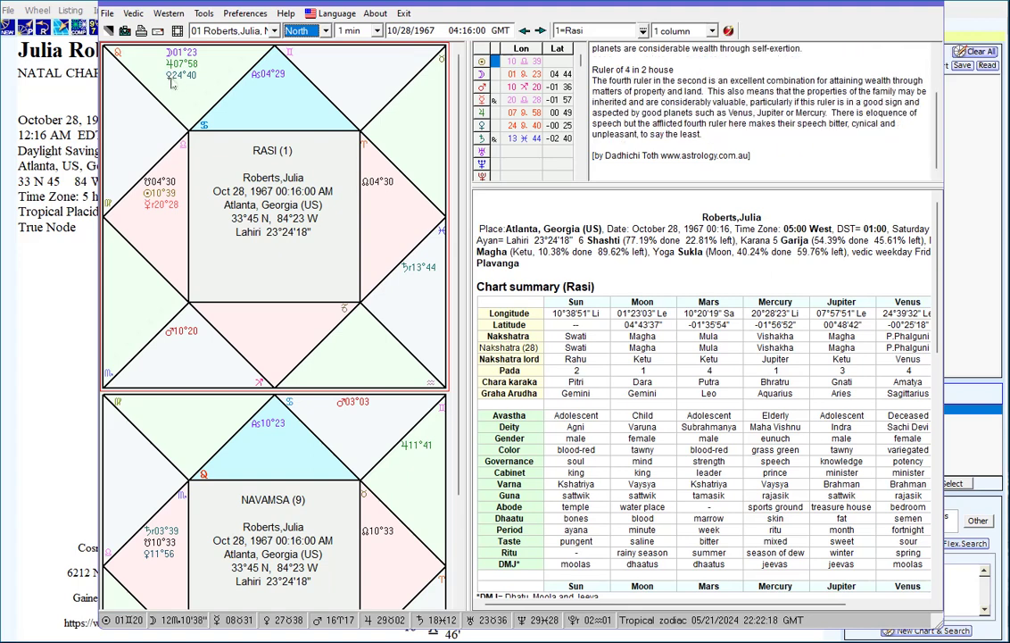
pyautogui.scroll(2, 761, 111)
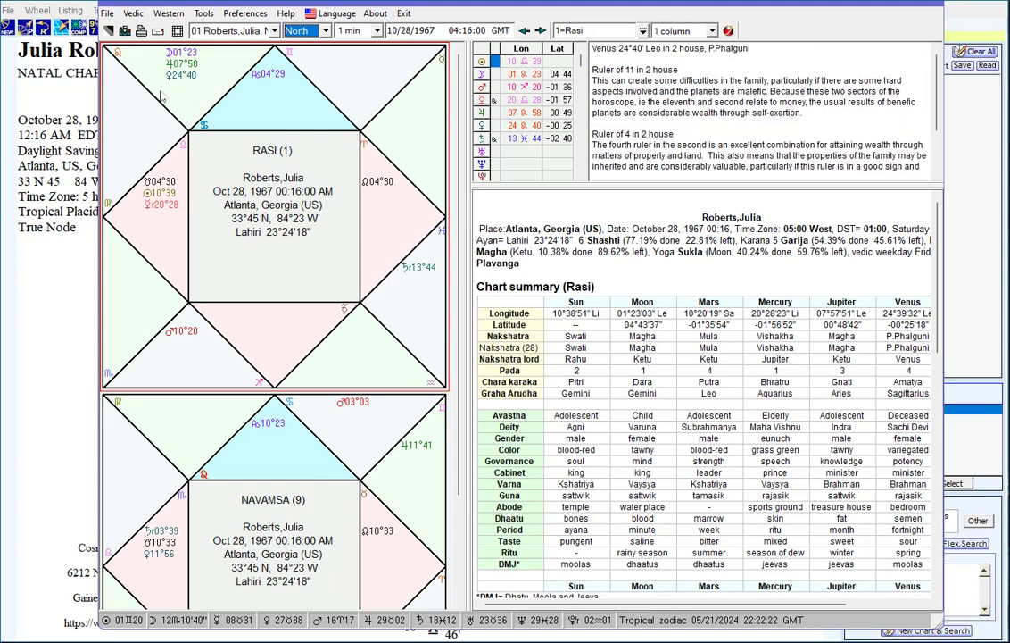
pyautogui.click(206, 63)
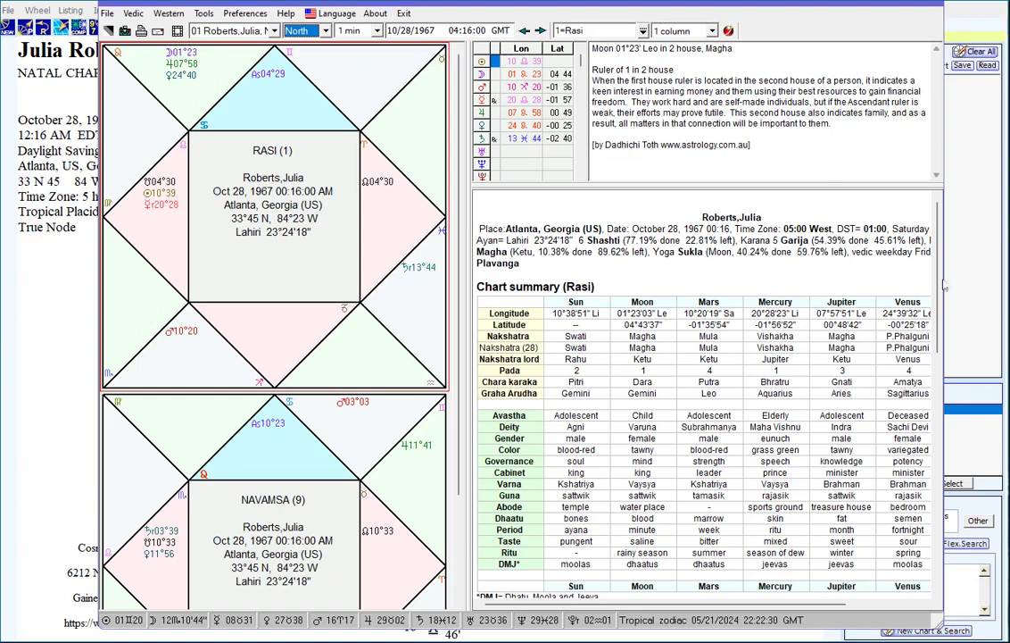
# - Look through the Rasi chart summary table down to the Kuja Dosha note
pyautogui.scroll(-1, 944, 289)
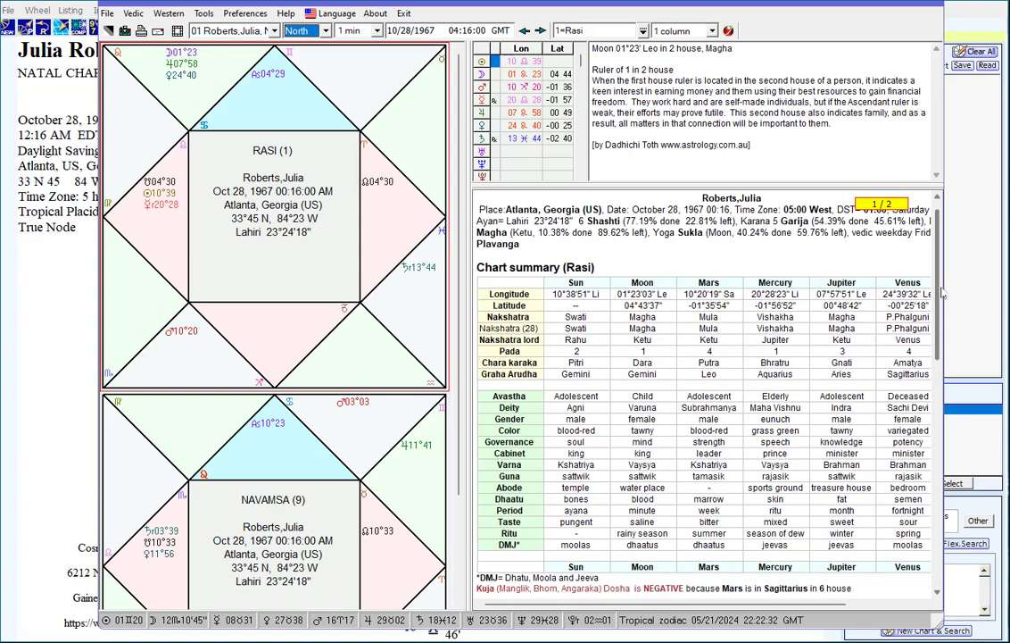
pyautogui.scroll(-1, 943, 291)
pyautogui.moveTo(942, 299); pyautogui.dragTo(952, 261)
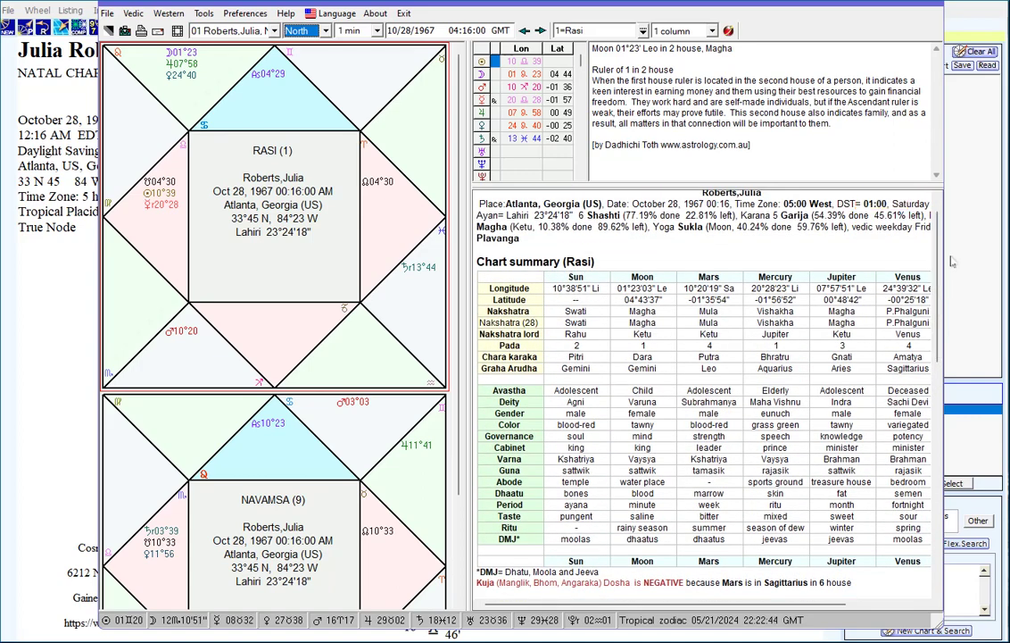
# - View the Navamsa chart's summary table and switch back to the Rasi chart's data
pyautogui.click(354, 513)
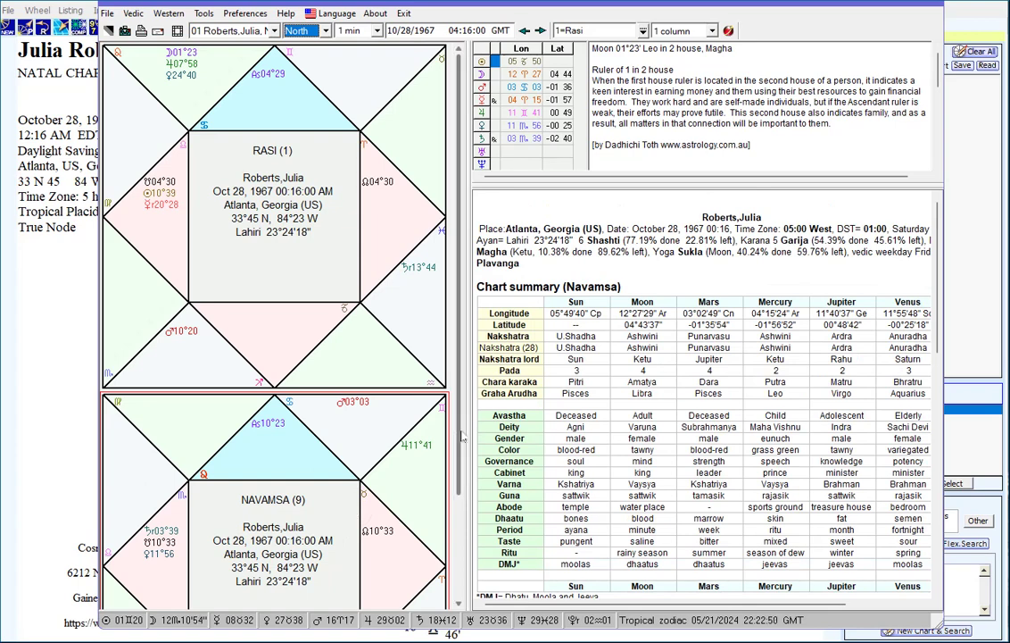
pyautogui.scroll(-3, 415, 458)
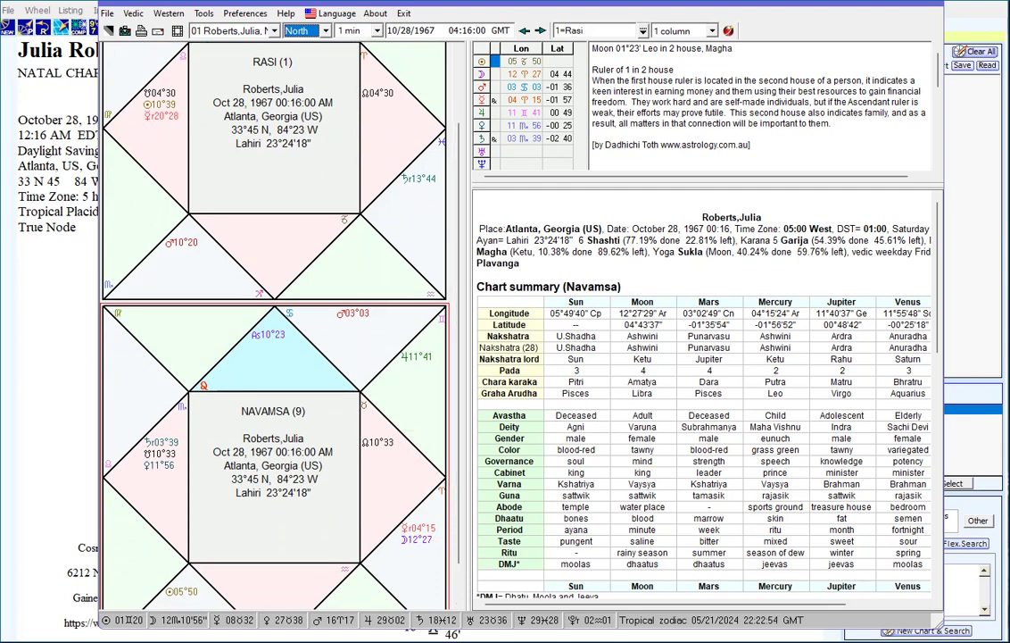
pyautogui.click(393, 268)
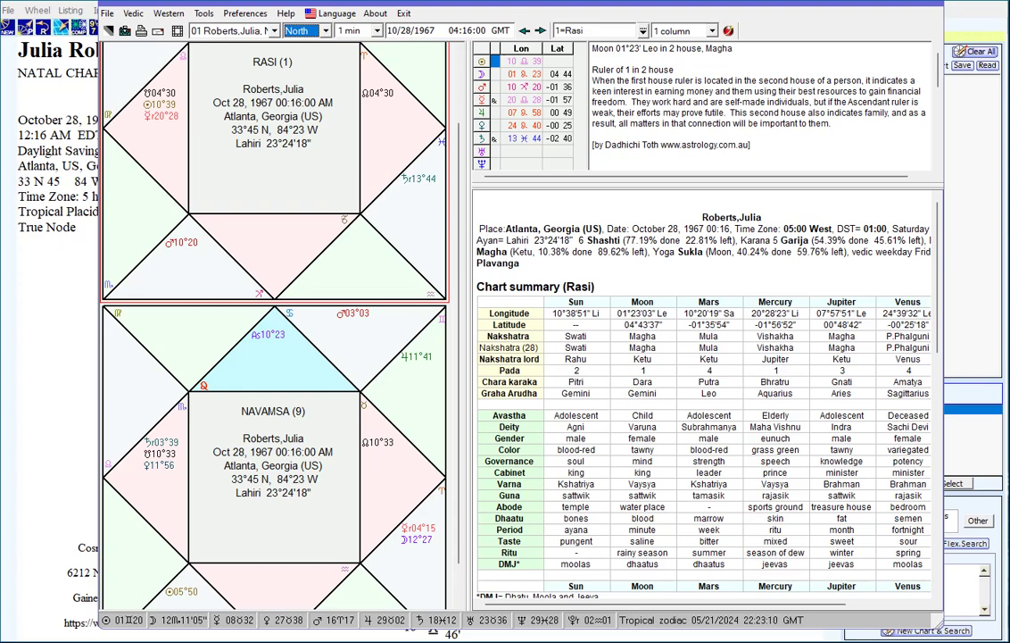
pyautogui.moveTo(433, 194)
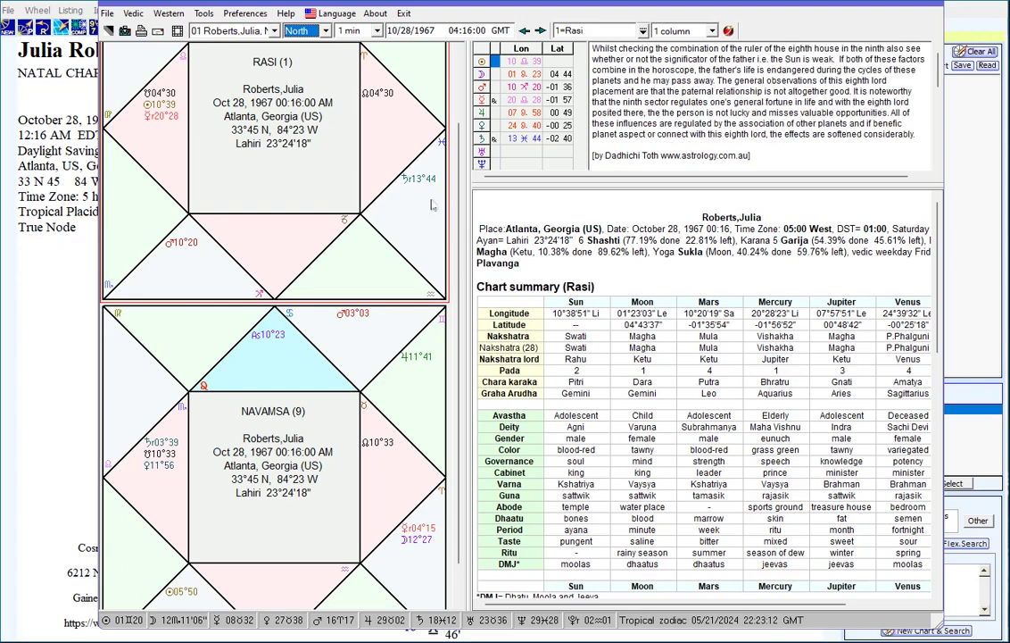